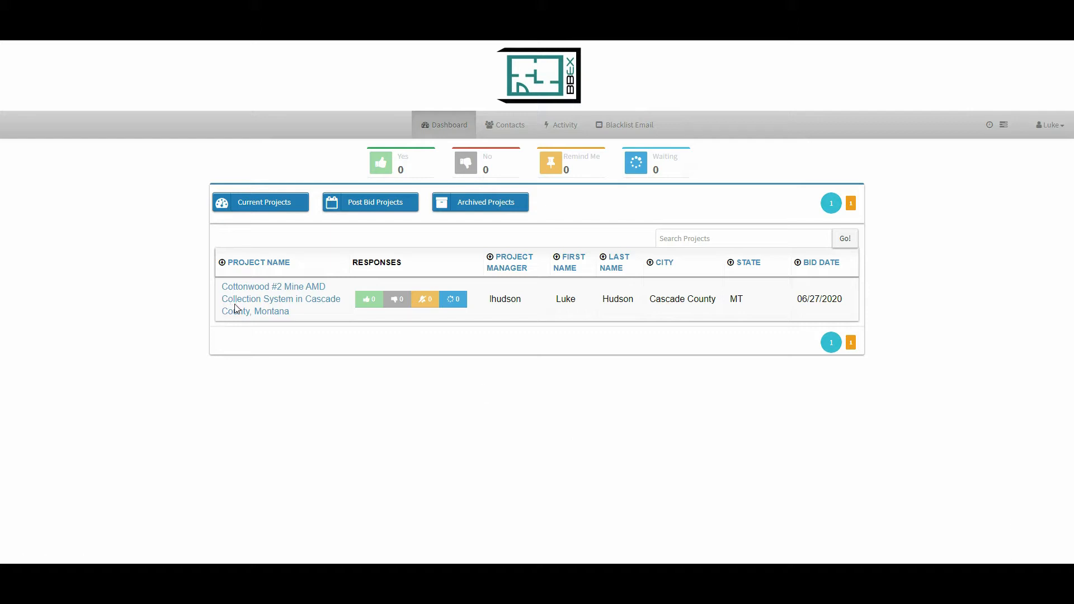
- Start an invitation to bid for the Cottonwood #2 Mine project and add the private company Billings Builders Exchange as a recipient
left_click(248, 311)
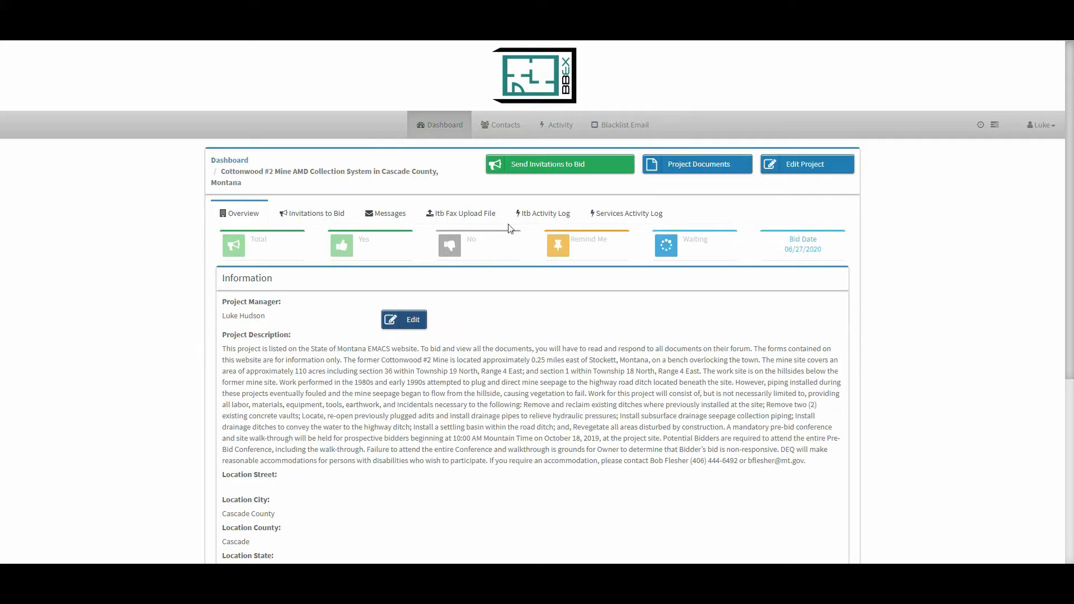
left_click(551, 173)
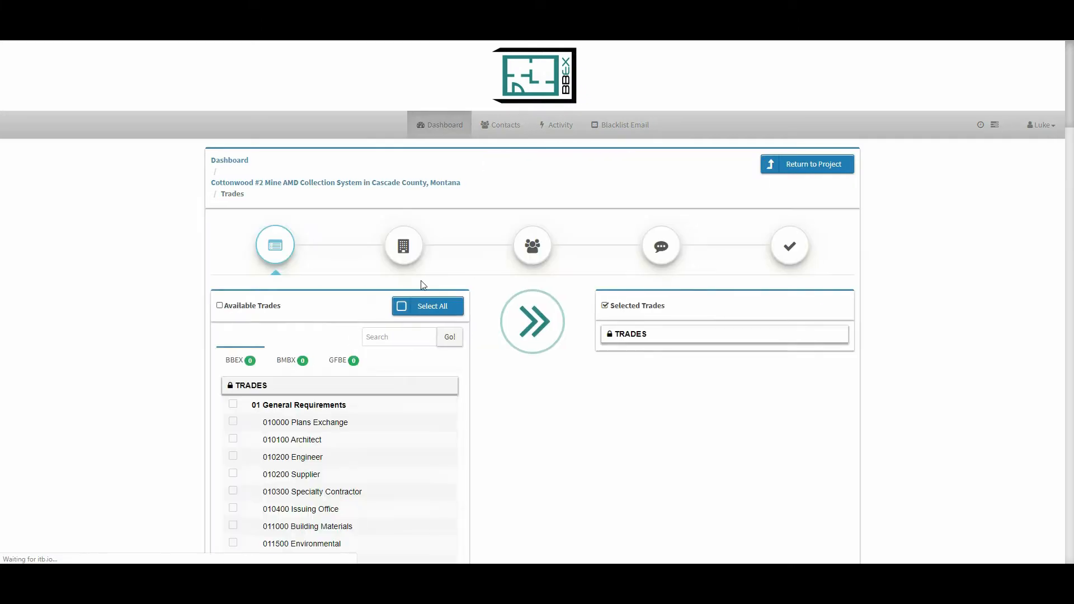
left_click(402, 246)
scroll(179, 338, "down", 1)
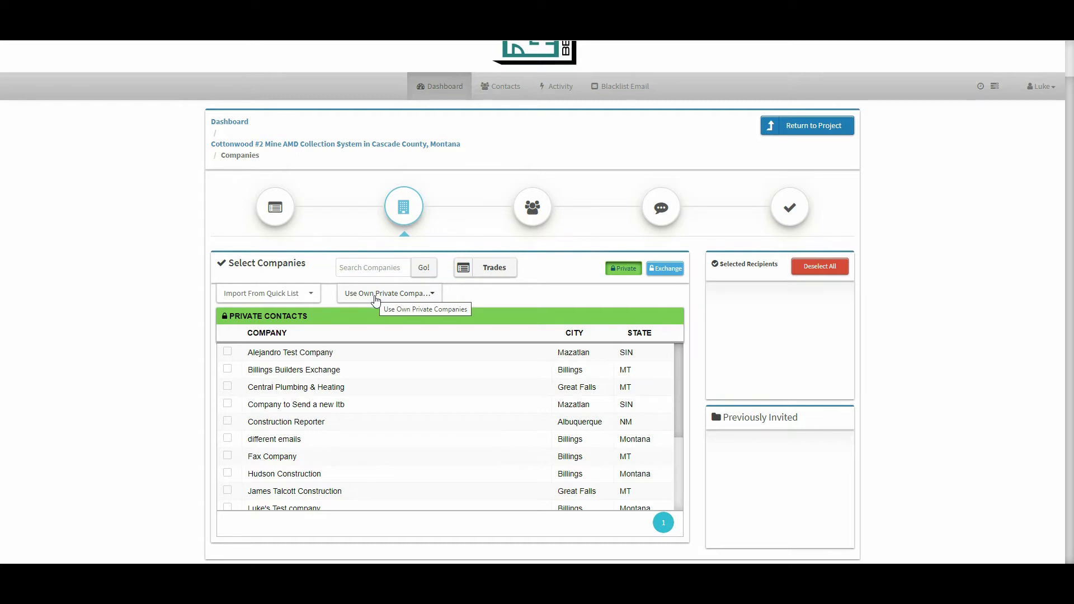
left_click(228, 370)
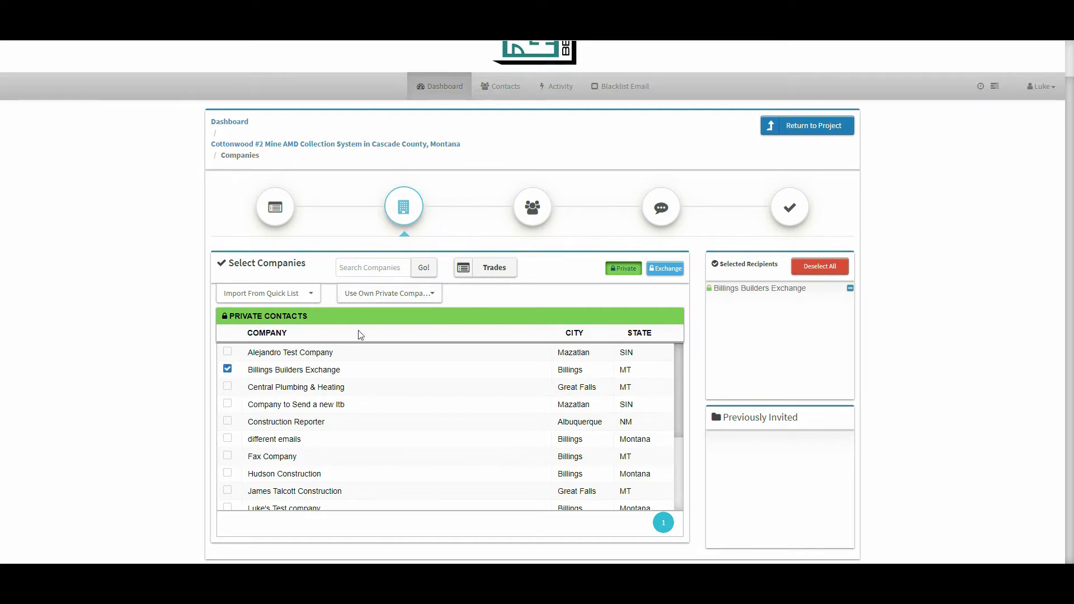
- Add Builders Exchange of Billings (BMBX) as a recipient from the Billings Builders Exchange private companies shared through BMBX
left_click(372, 295)
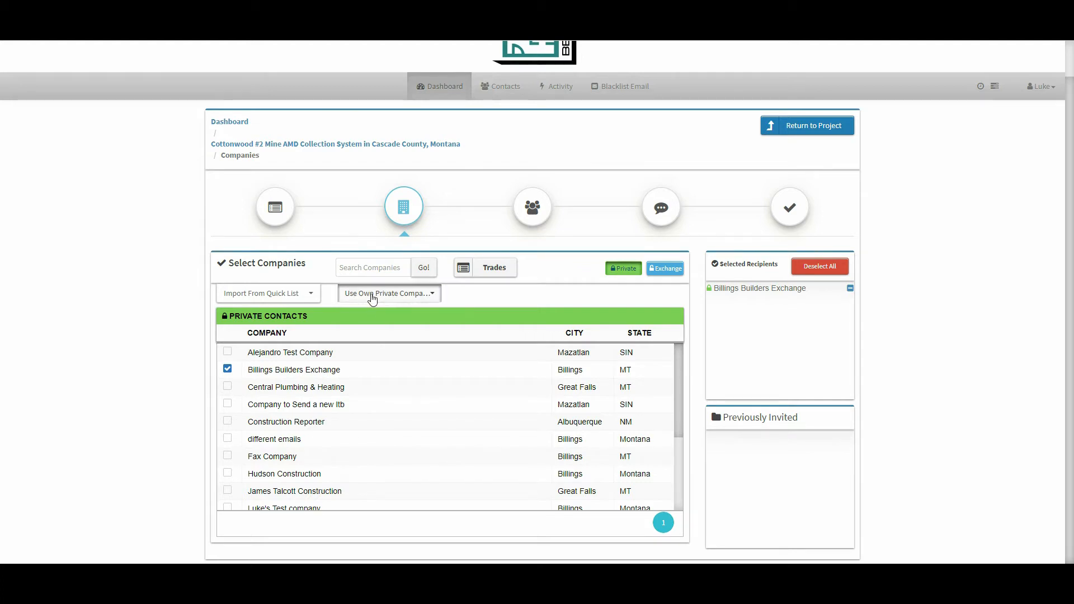
left_click(362, 356)
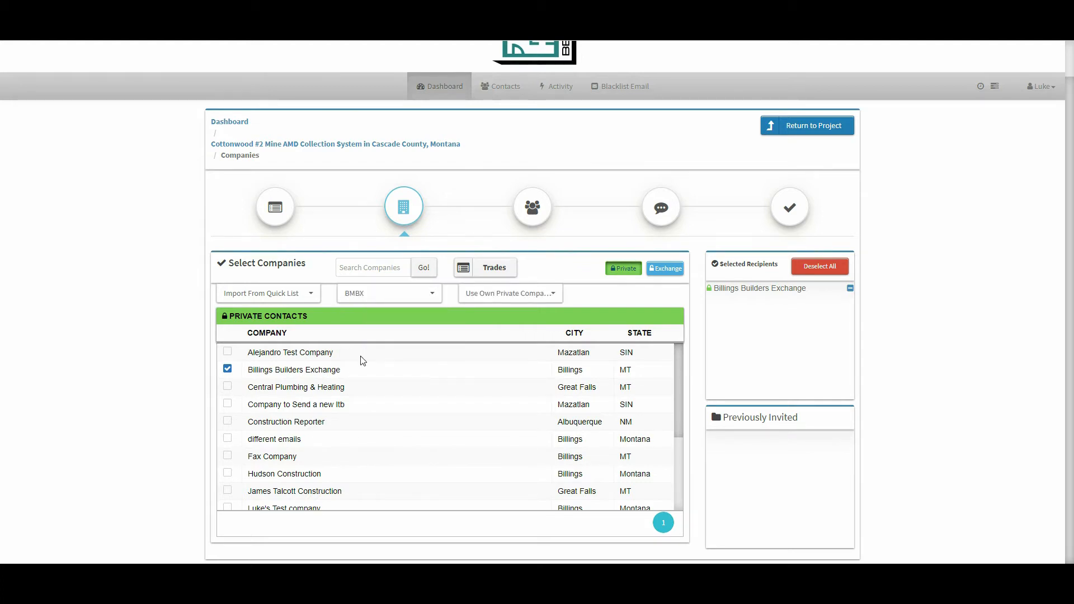
left_click(502, 299)
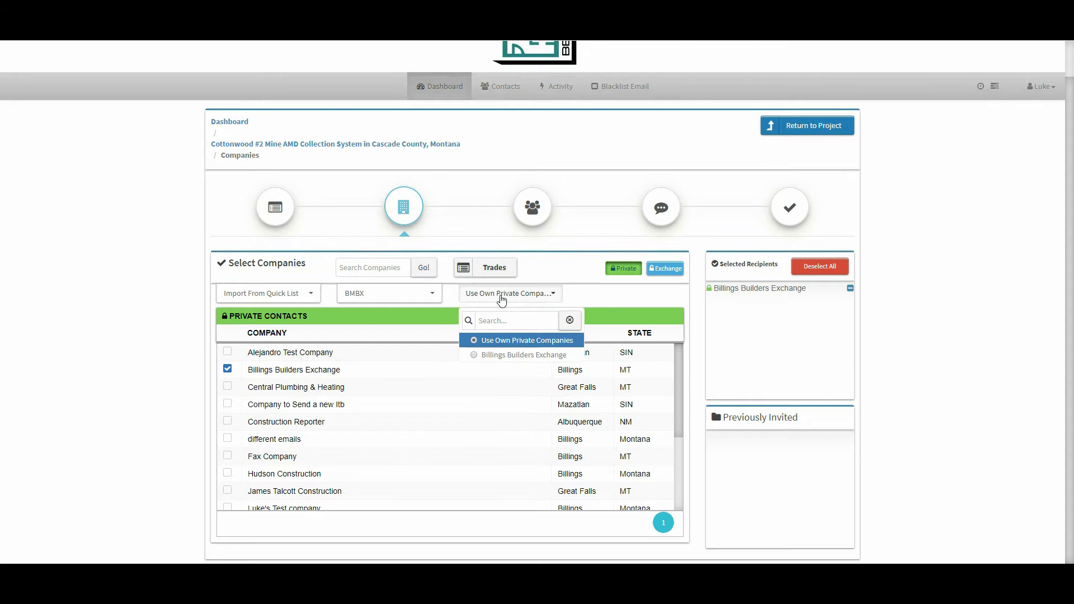
left_click(484, 355)
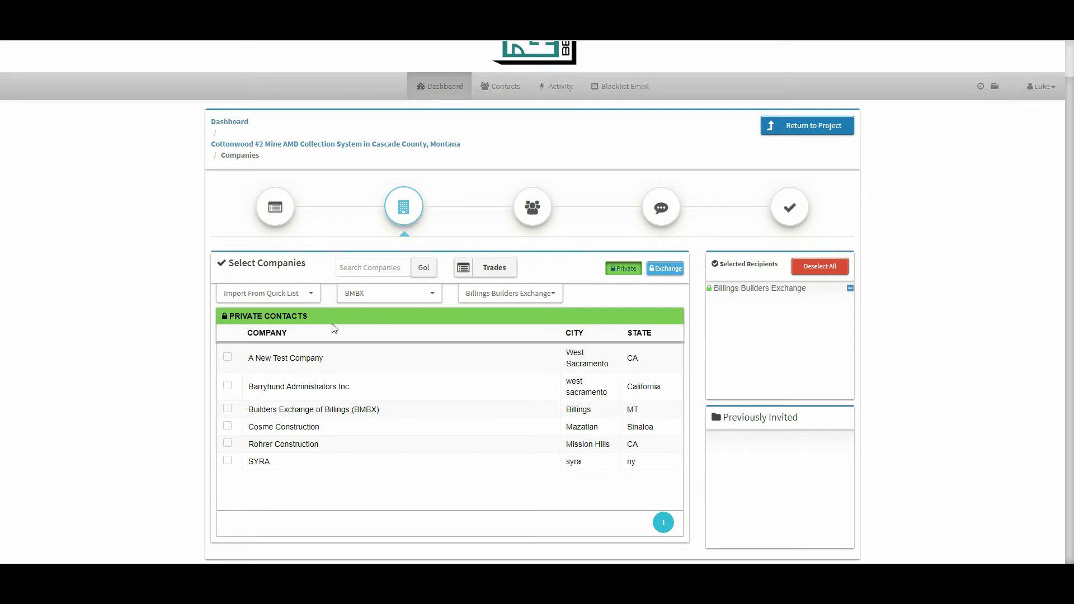
left_click(228, 410)
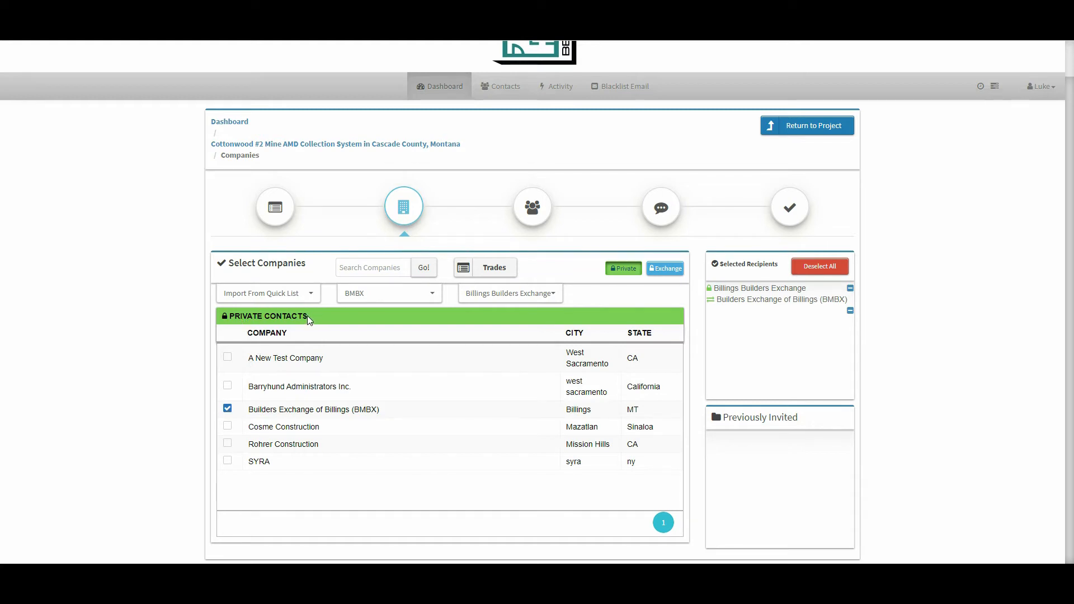
left_click_drag(307, 316, 224, 316)
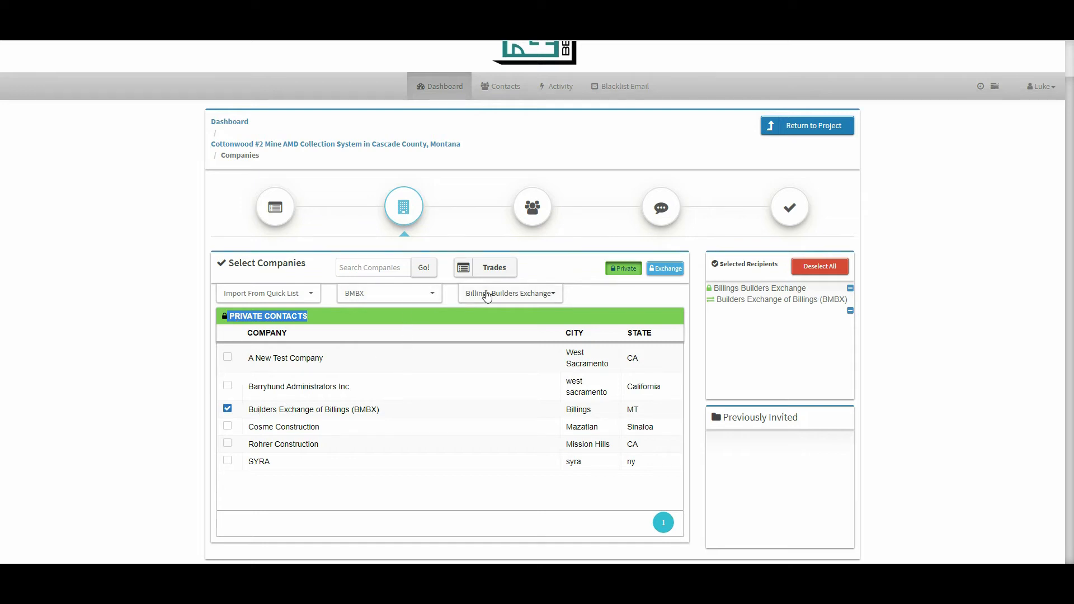
- Add Super Secret Subcontractor (GFBE) and Builders Exchange Of Billings (GFBE) from the Billings Builders Exchange private companies under GFBE
left_click(413, 300)
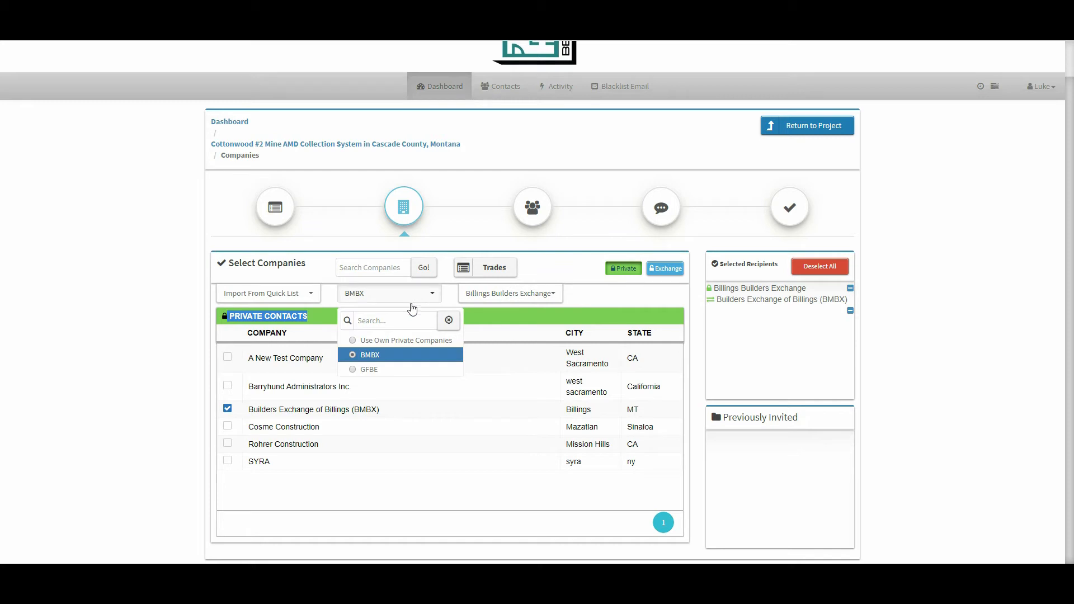
left_click(371, 372)
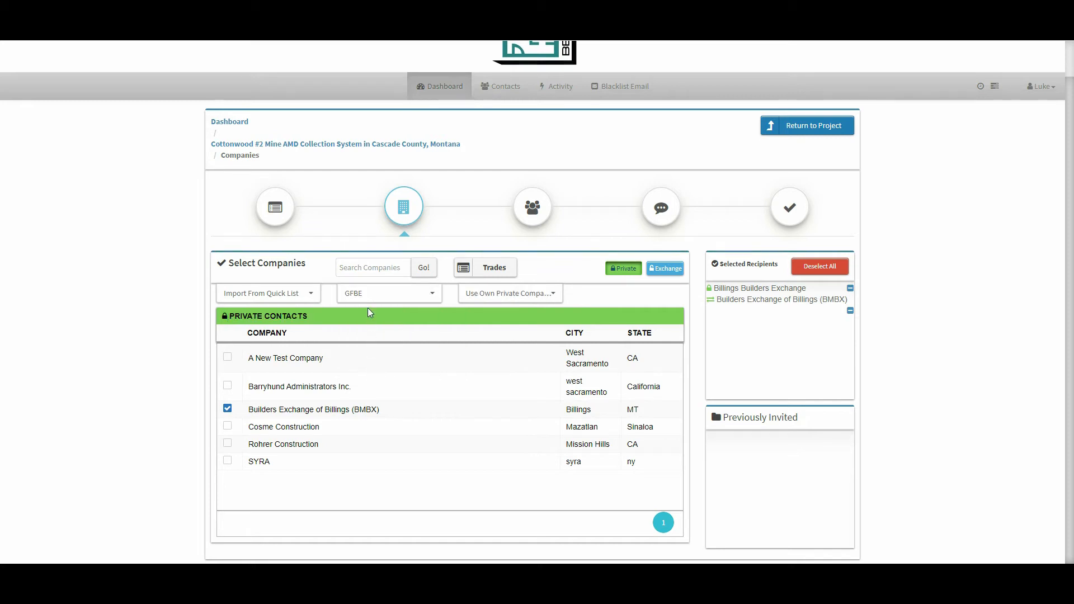
left_click(470, 294)
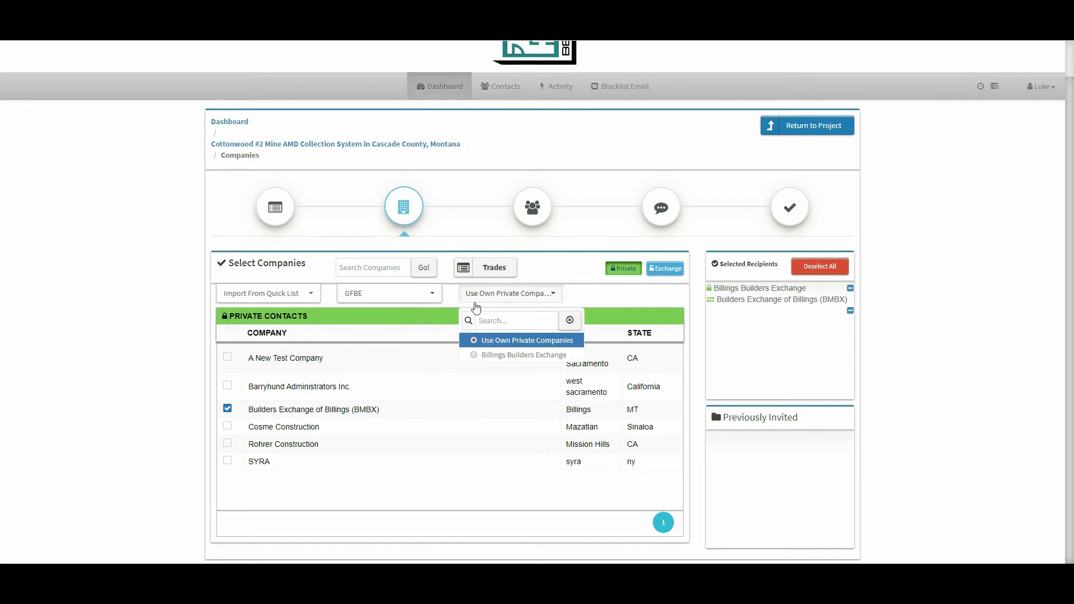
left_click(479, 358)
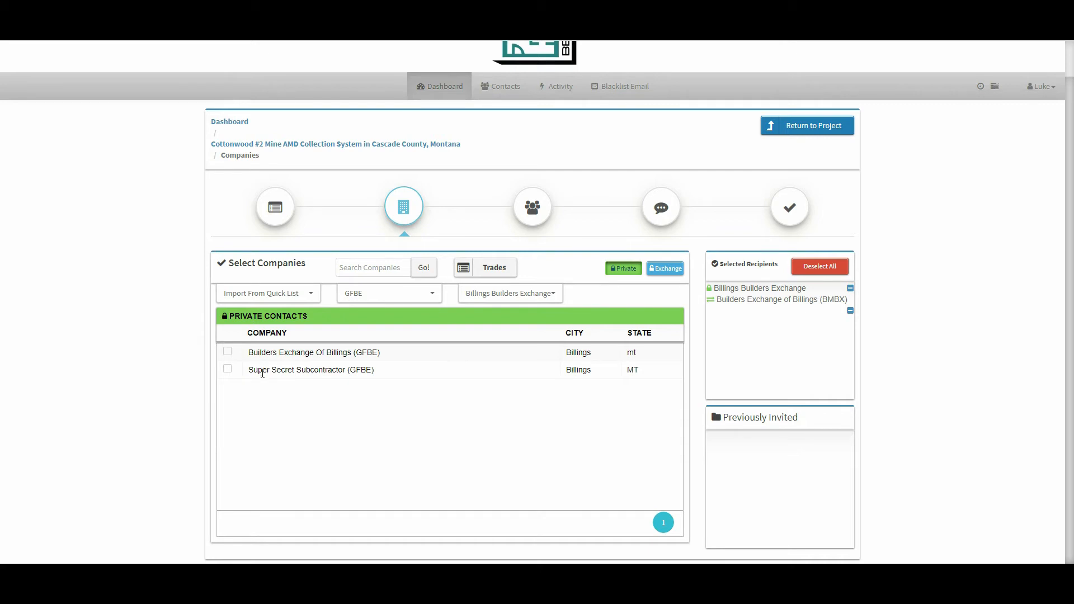
left_click(227, 368)
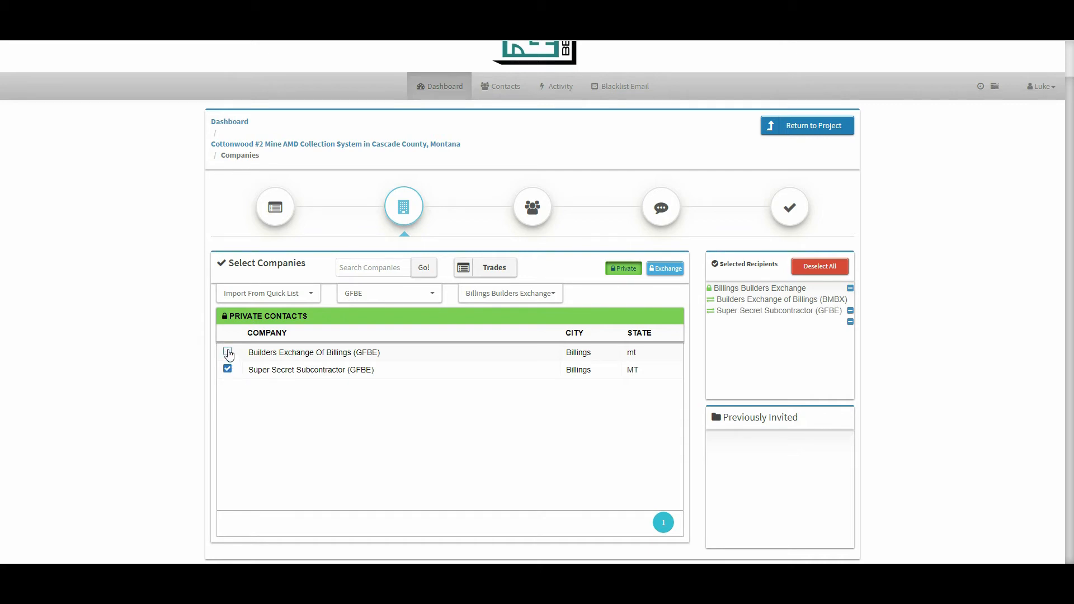
left_click(228, 352)
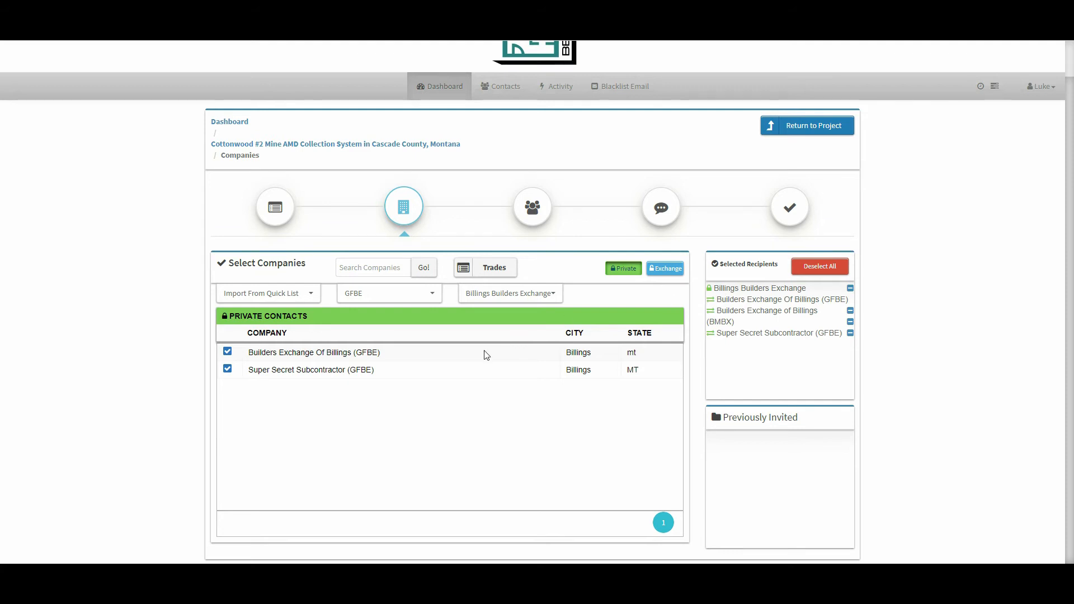
- Include every listed contact of the chosen companies in the invitation
left_click(532, 214)
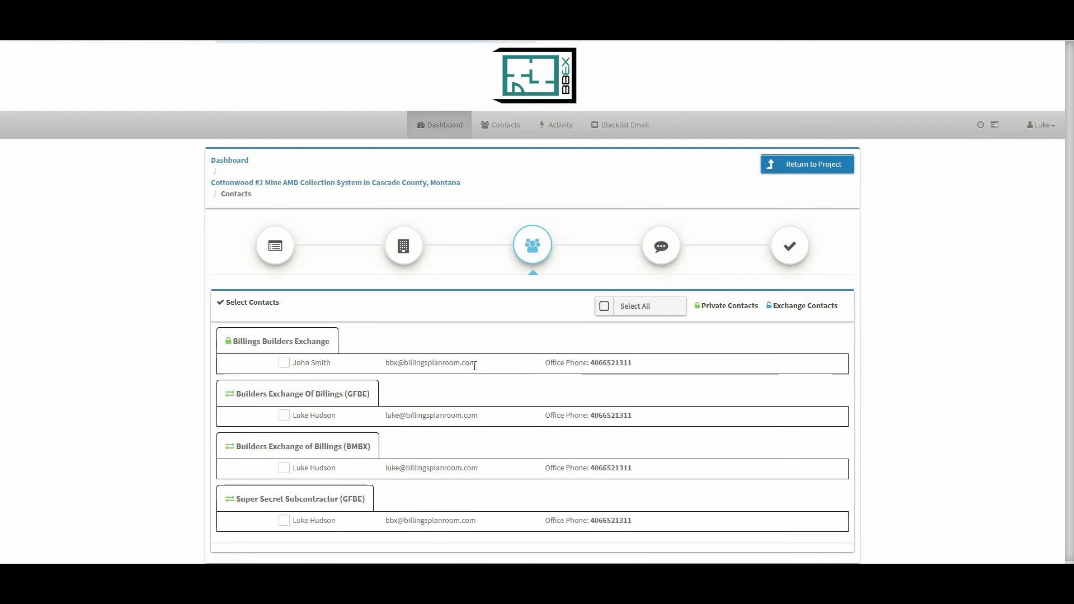
left_click(604, 305)
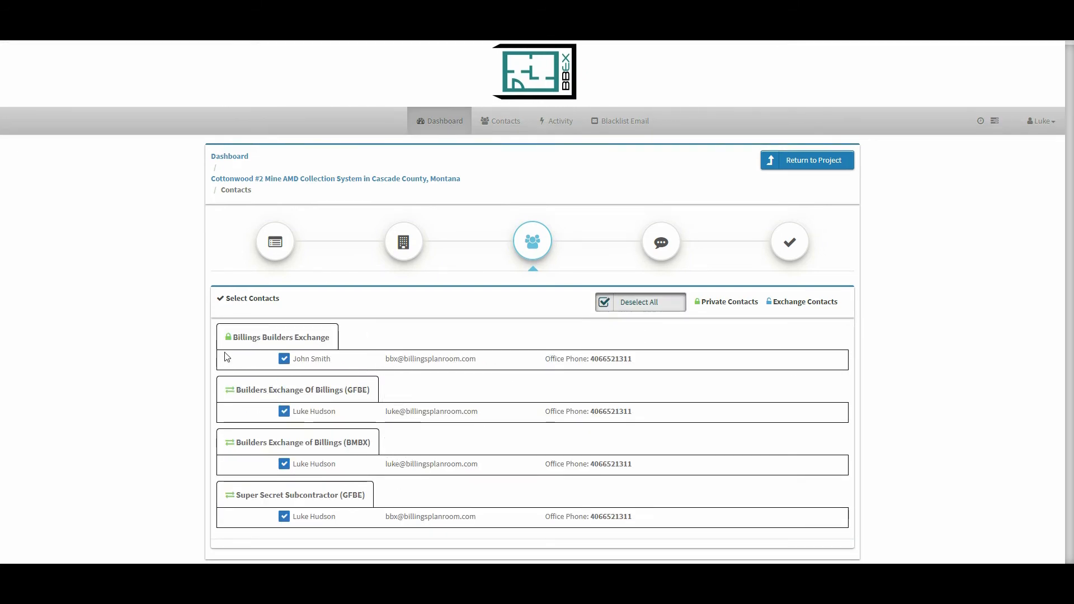
mouse_move(228, 339)
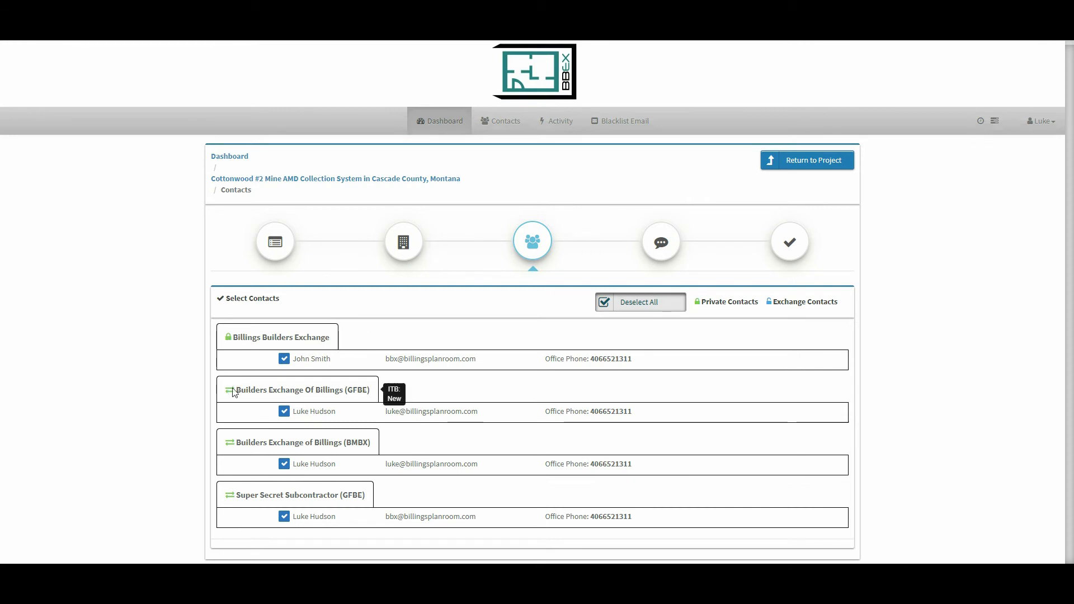
mouse_move(233, 446)
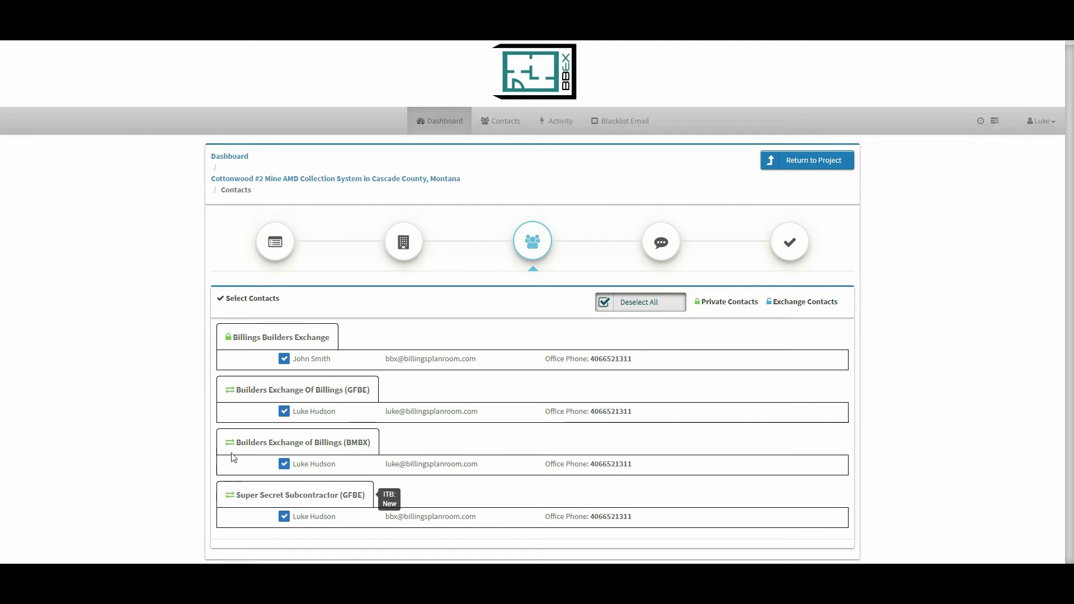
- Write "test" as the invitation's message to bidders
left_click(661, 240)
left_click(336, 423)
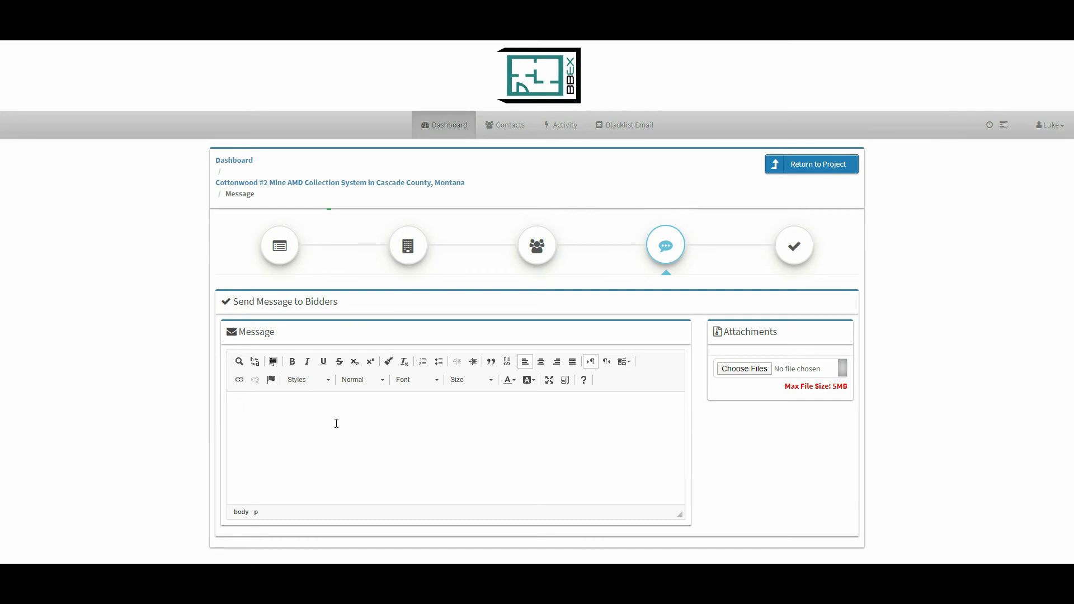
type("test")
- Review the invitation summary and send the invitations to bid with Send via Email as the delivery method
left_click(788, 252)
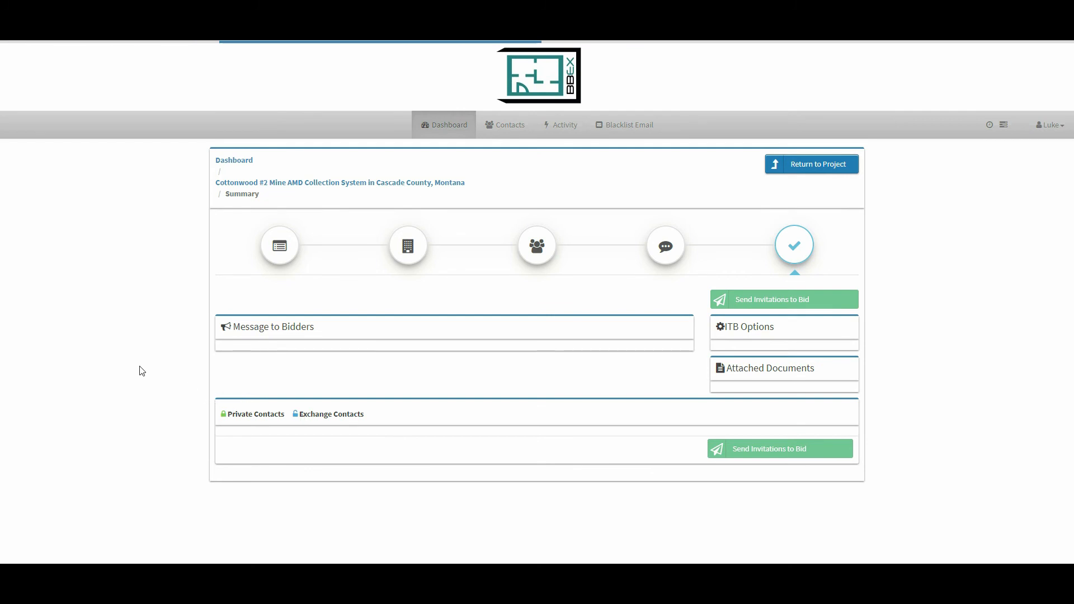
scroll(142, 371, "down", 1)
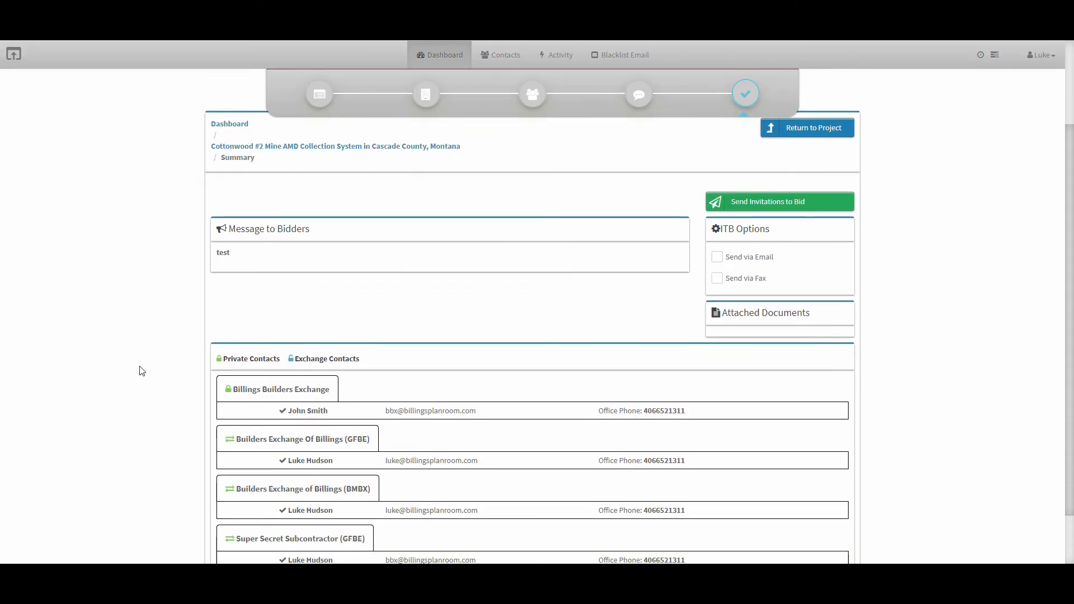
scroll(142, 371, "down", 1)
scroll(141, 371, "down", 1)
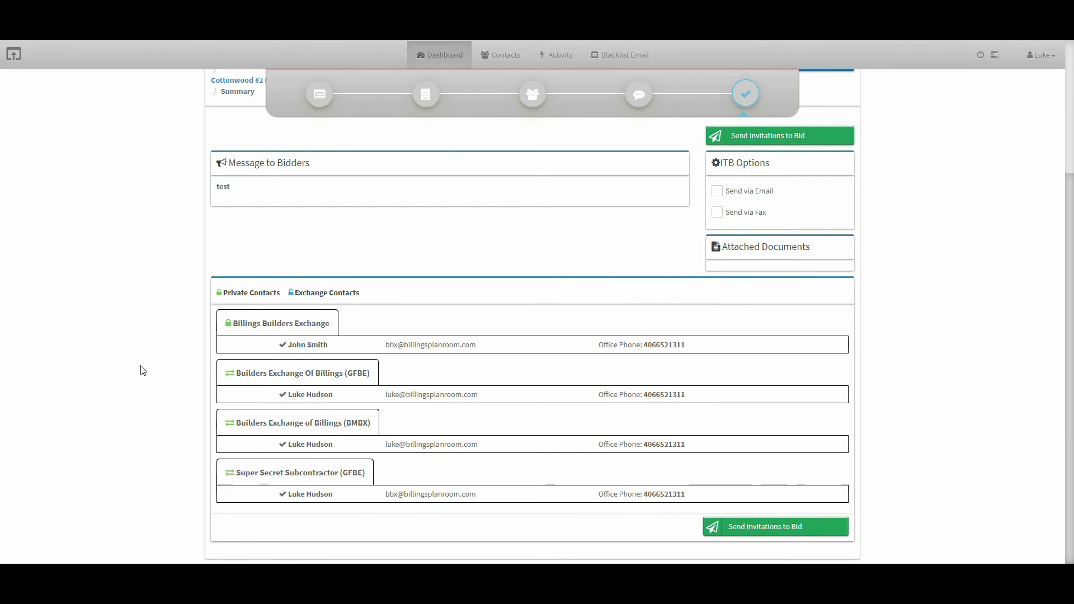
scroll(142, 371, "up", 3)
scroll(695, 539, "down", 3)
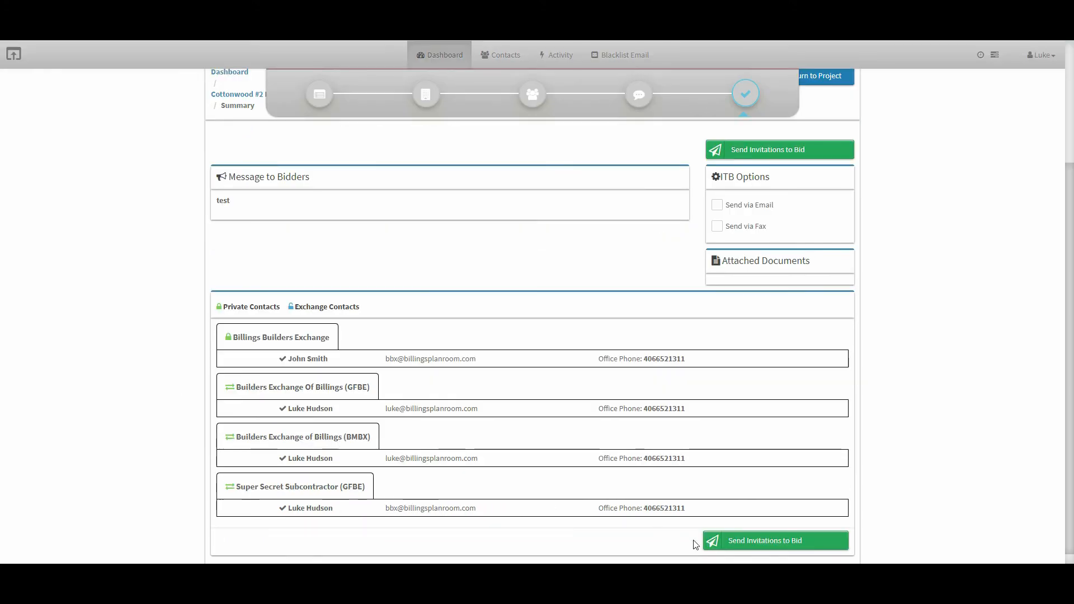
left_click(738, 543)
left_click_drag(723, 272, 729, 272)
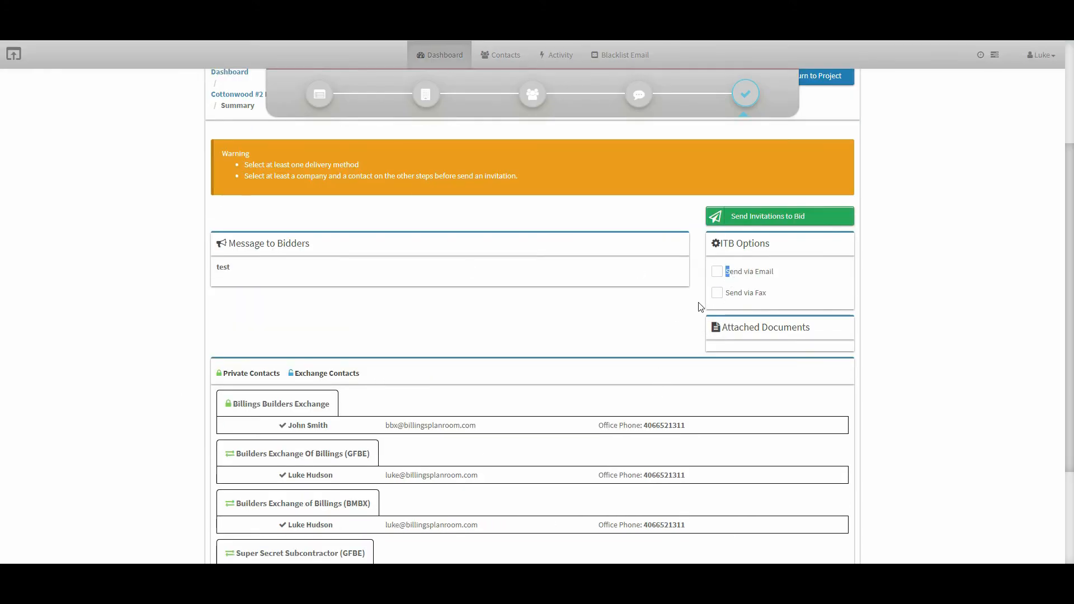
left_click(717, 271)
scroll(671, 358, "down", 3)
left_click(731, 460)
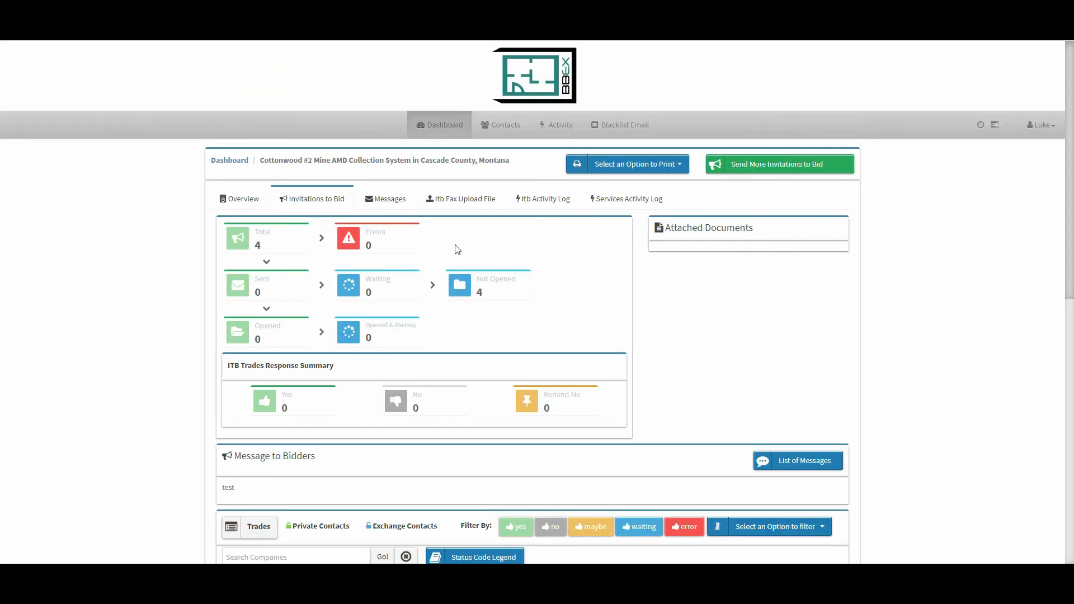
- Look through the account's own private companies in the contacts list
left_click(507, 137)
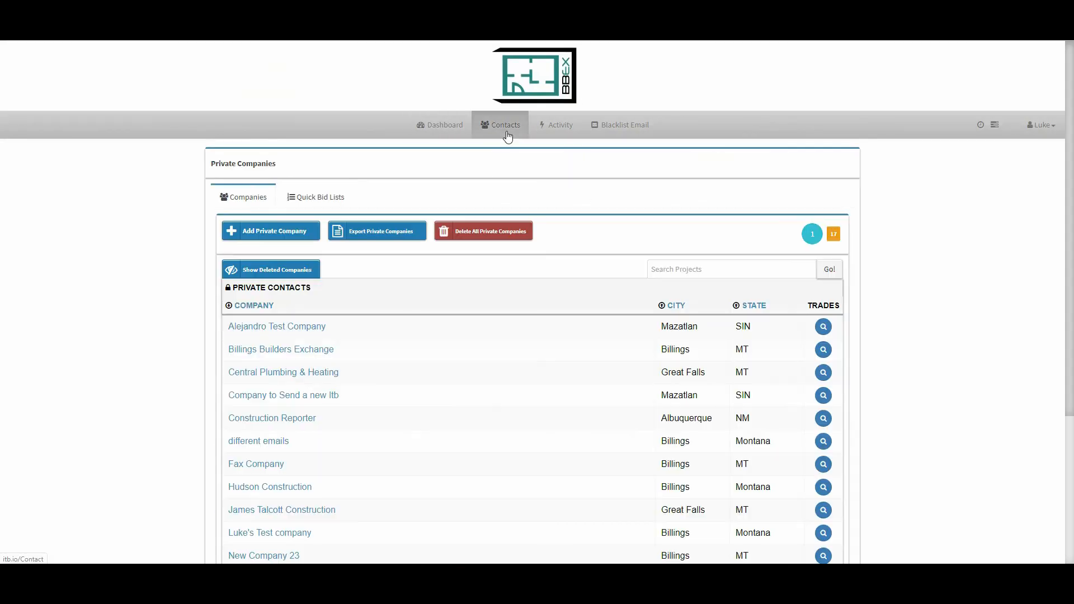
scroll(273, 365, "down", 4)
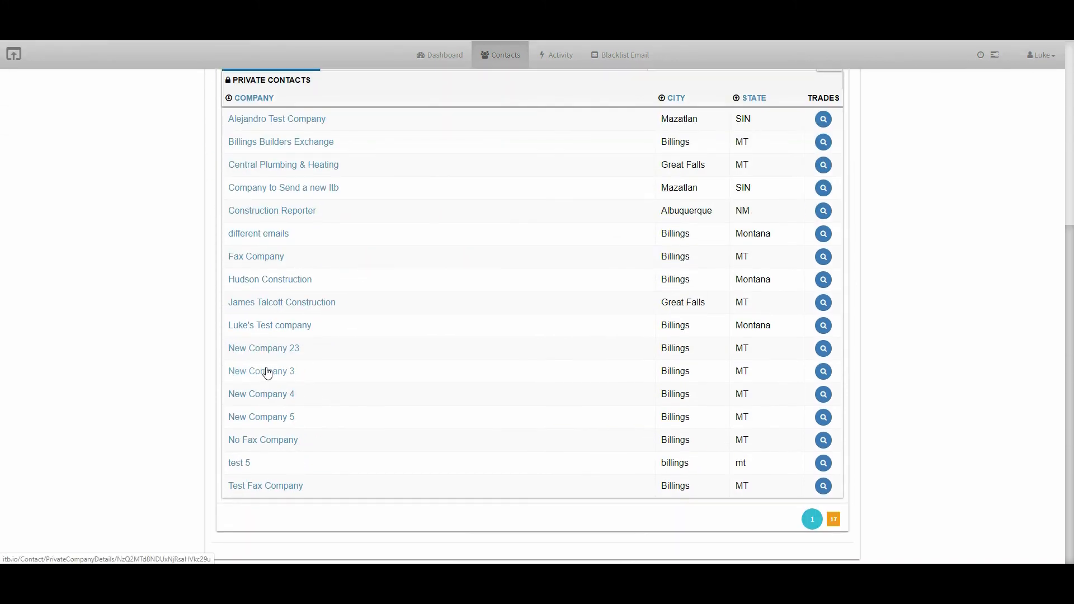
scroll(267, 373, "up", 3)
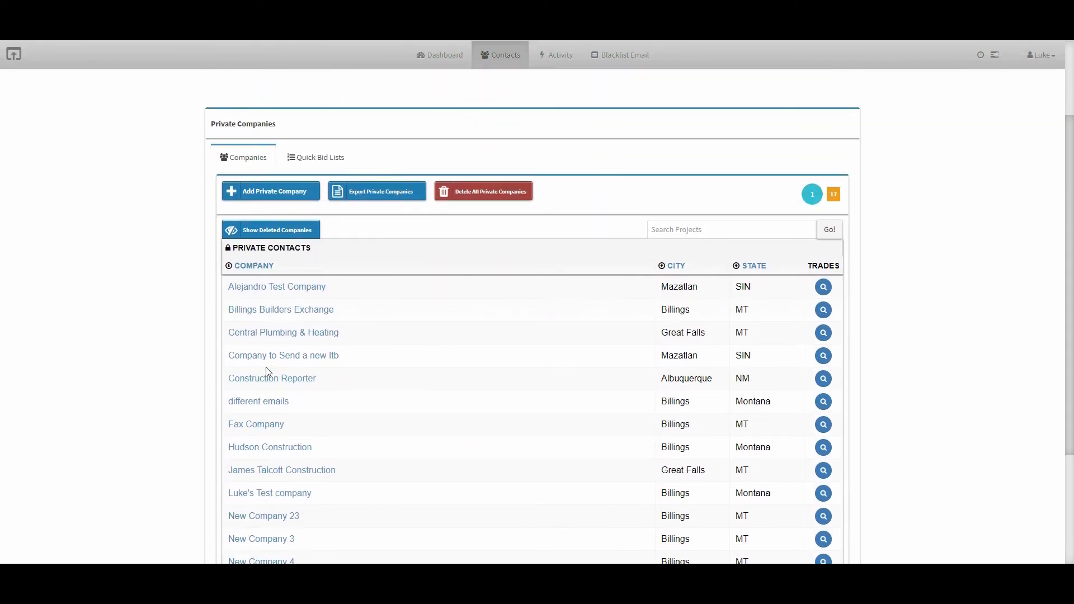
scroll(267, 369, "up", 1)
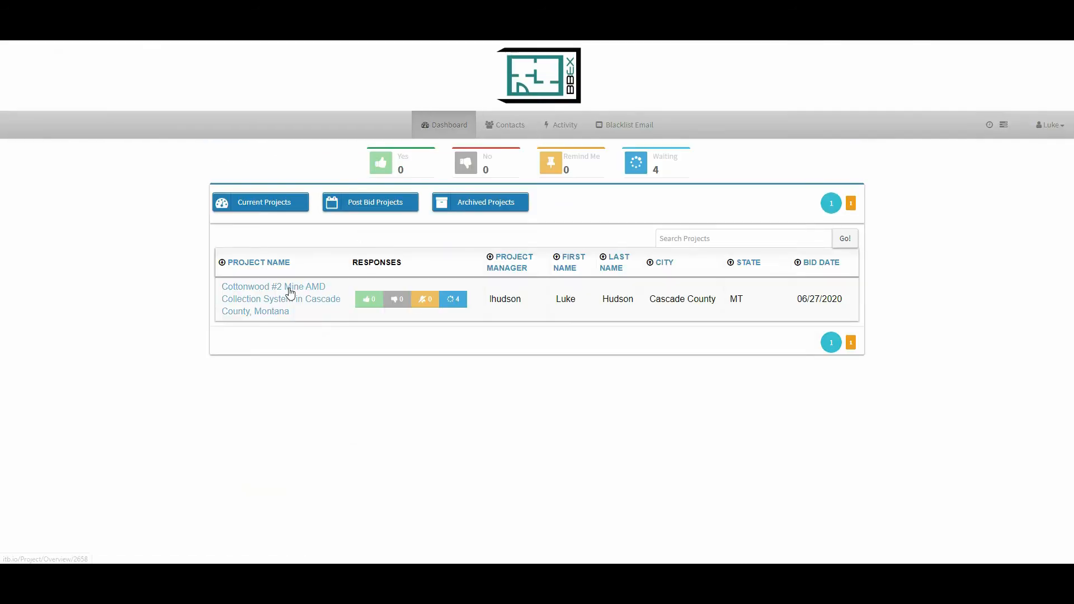
- Start sending more invitations for the Cottonwood #2 Mine project and open the choice of private company sources for company selection
left_click(324, 330)
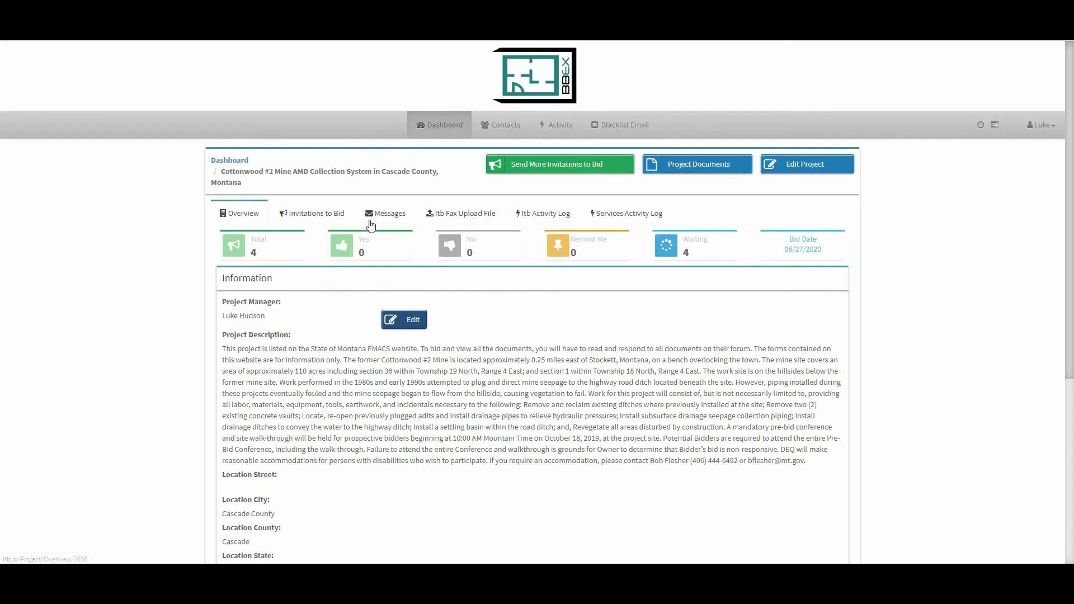
left_click(496, 170)
left_click(402, 247)
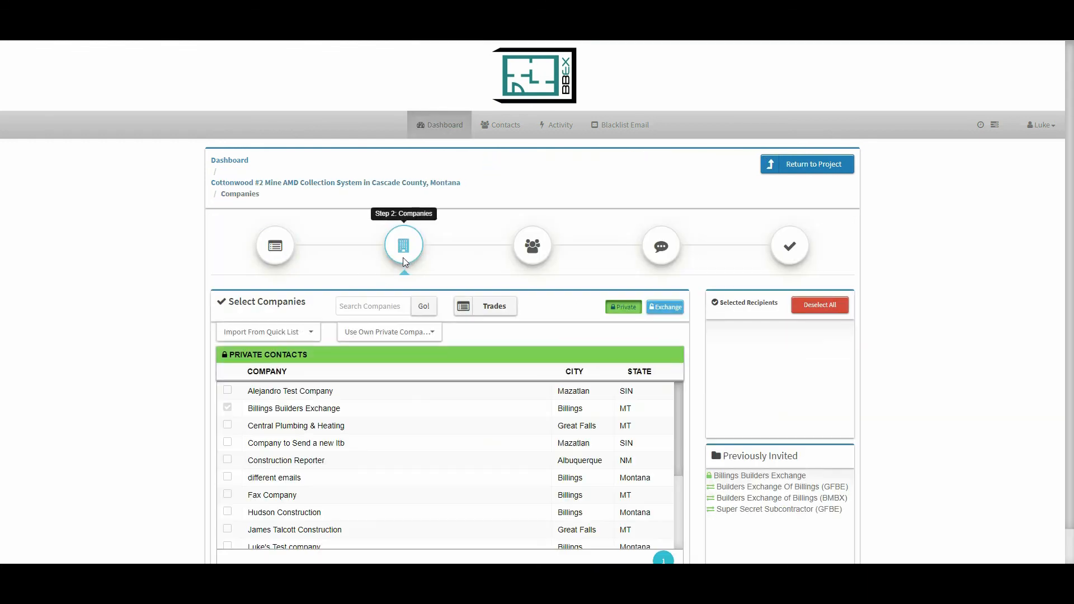
left_click(354, 336)
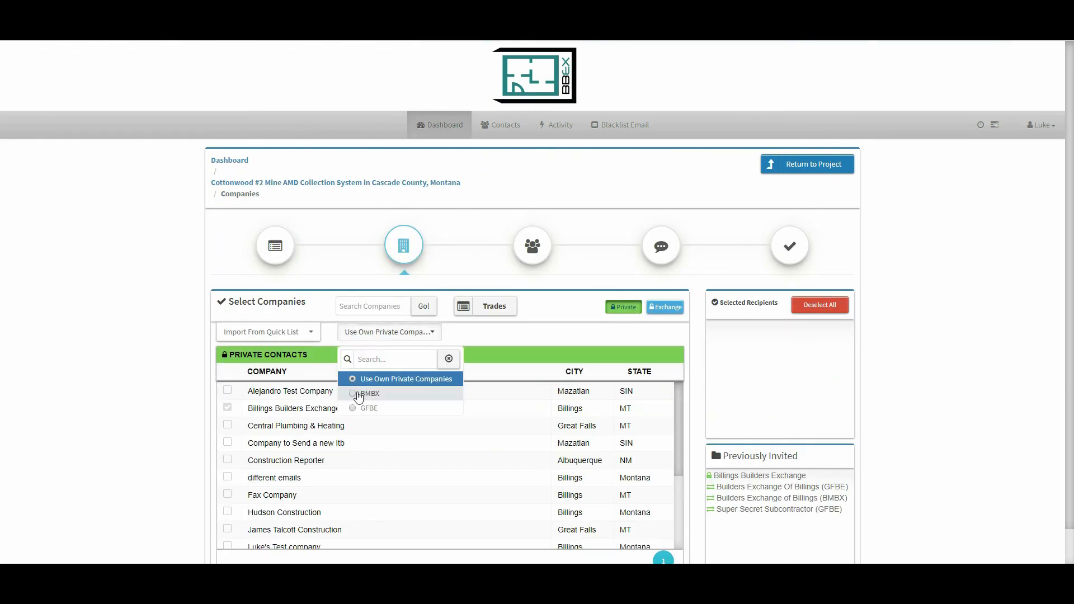